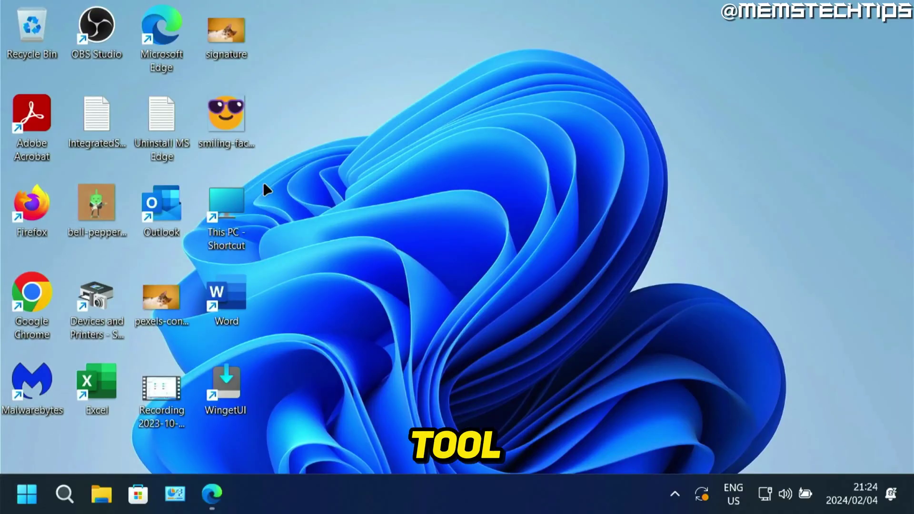
Step: Open This PC and confirm the USB (H:) drive shows 14,8 GB free of 14,8 GB
double_click(227, 208)
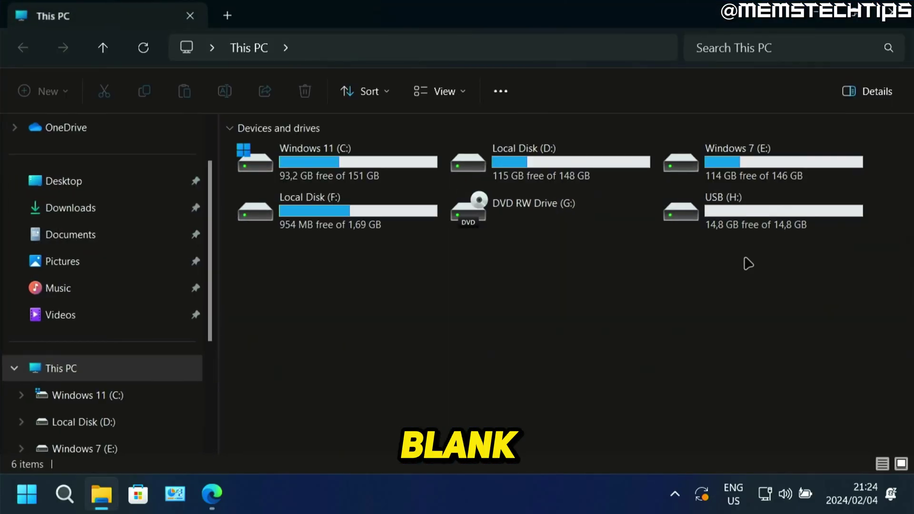
left_click(730, 218)
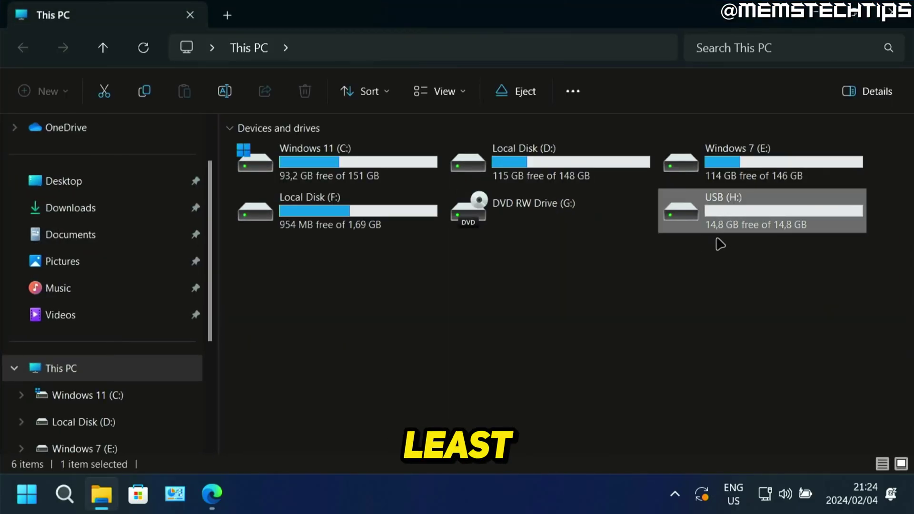
mouse_move(695, 235)
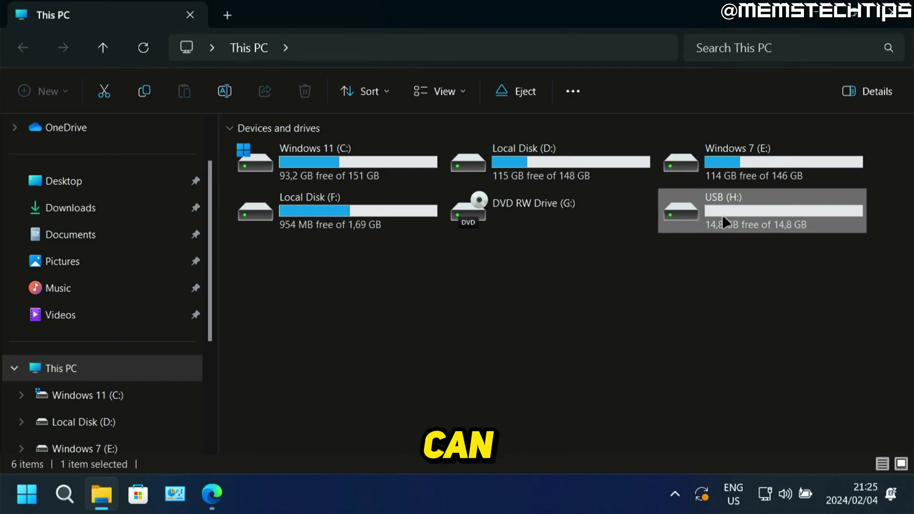
Step: Close File Explorer and open Microsoft's Download Windows 11 page from the Google results in Edge
left_click(890, 11)
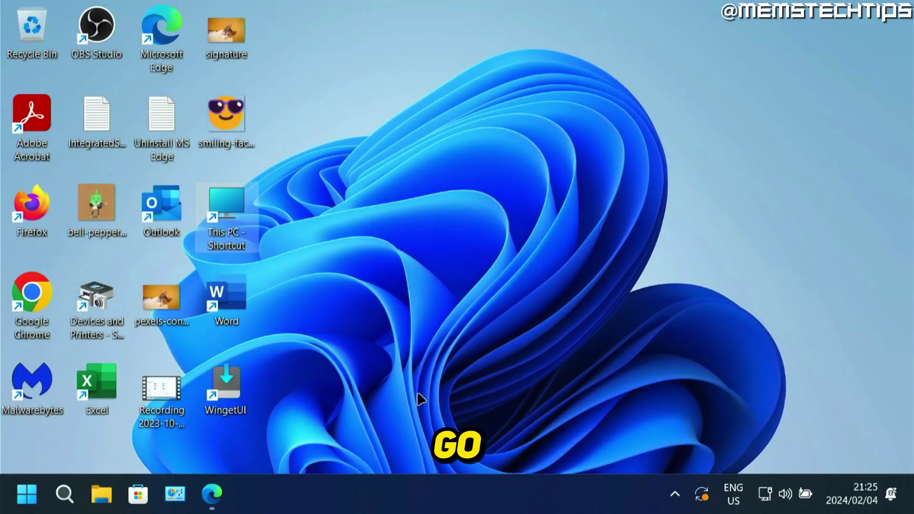
left_click(212, 495)
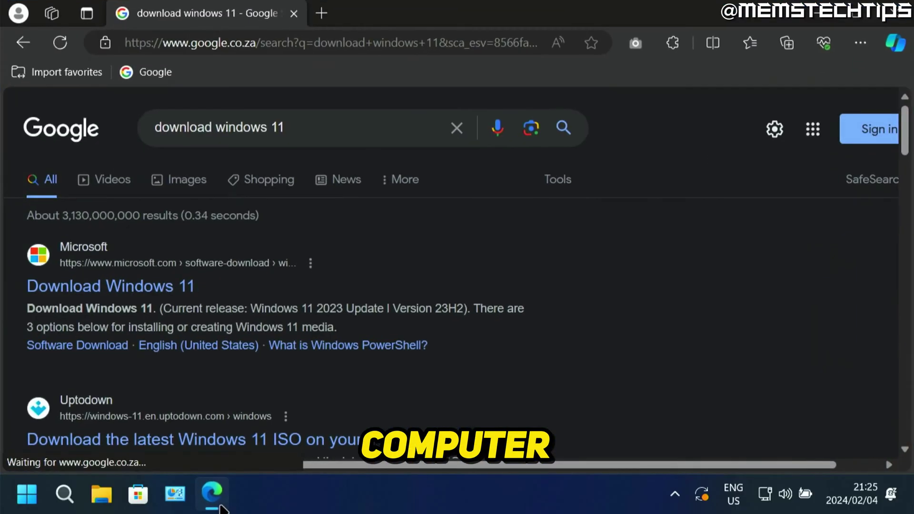
left_click(147, 289)
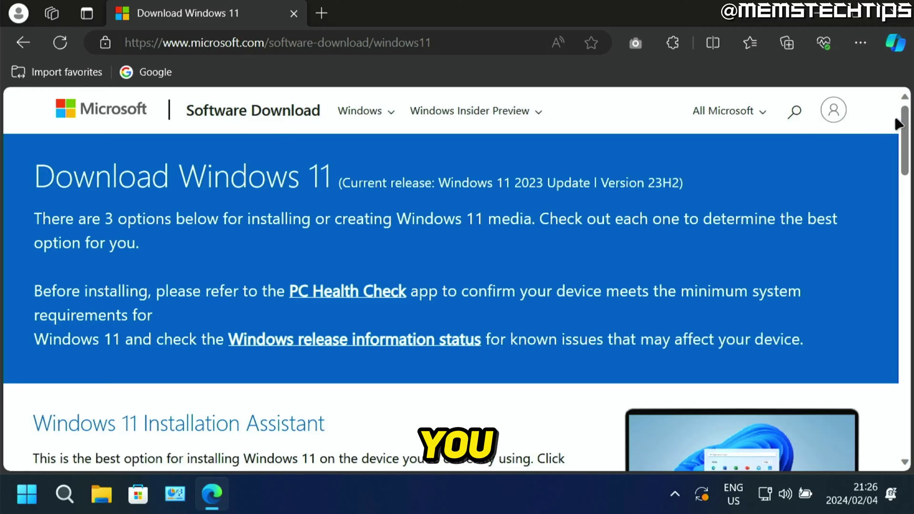
Step: Download MediaCreationTool_Win11_23H2.exe under Create Windows 11 Installation Media and launch it
left_click_drag(898, 124, 911, 222)
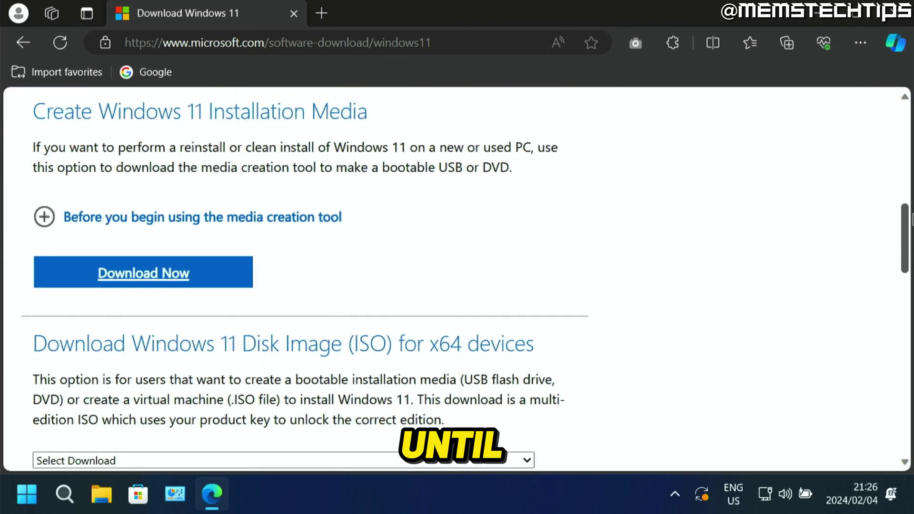
left_click_drag(33, 111, 370, 115)
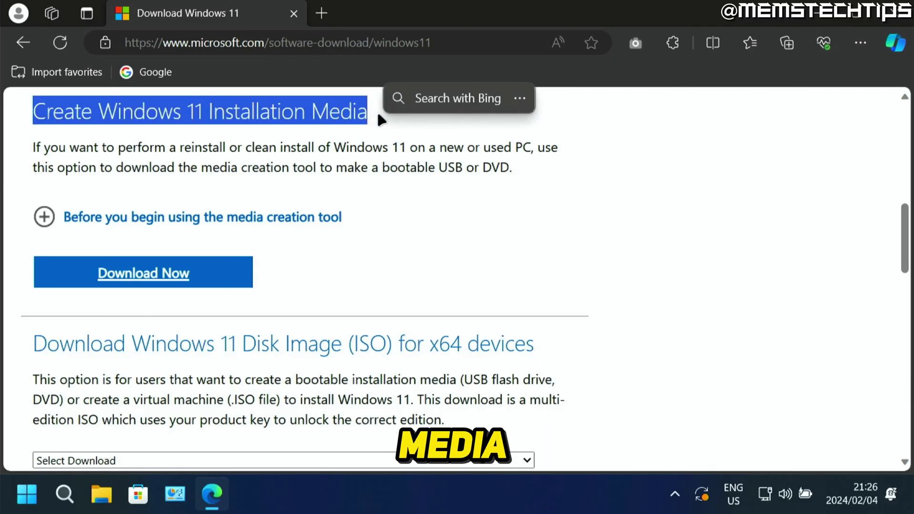
left_click(213, 270)
left_click(171, 271)
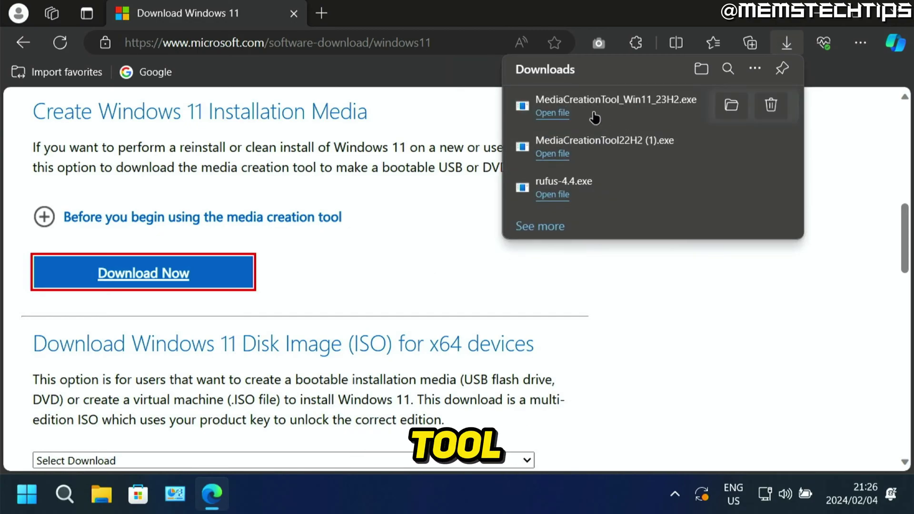
left_click(558, 117)
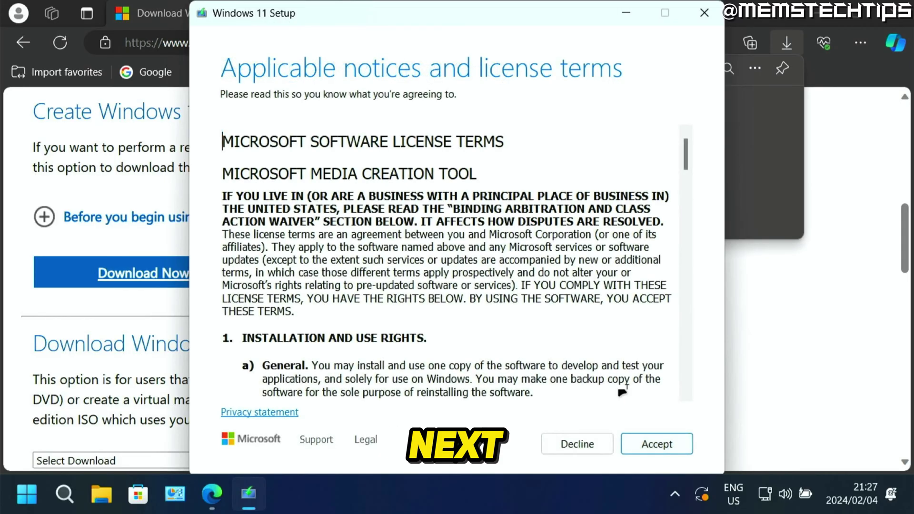
Step: Accept the license terms and set English (United States), Windows 11, with recommended options re-enabled
left_click(679, 442)
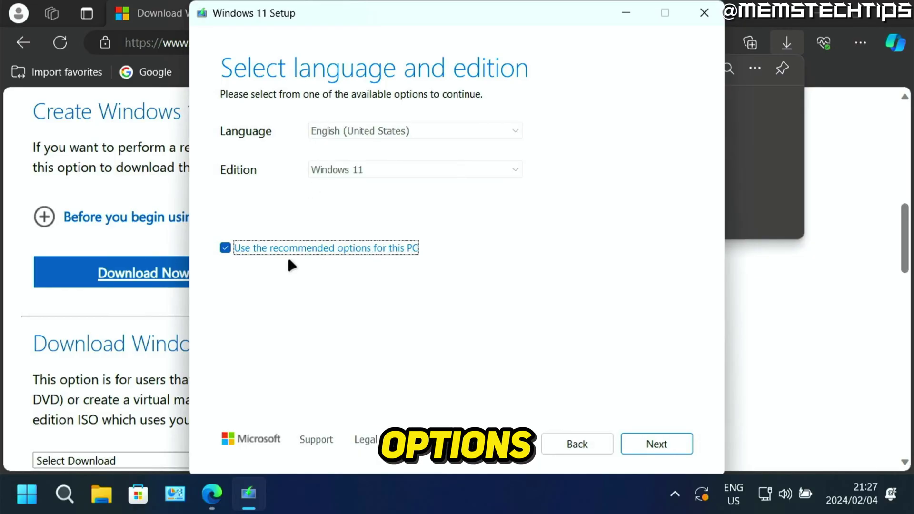
left_click(225, 248)
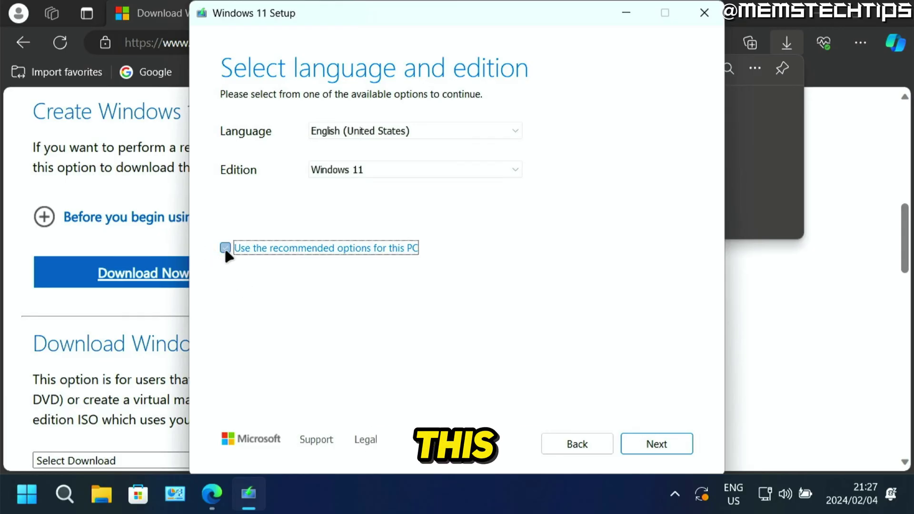
left_click(337, 125)
left_click(385, 144)
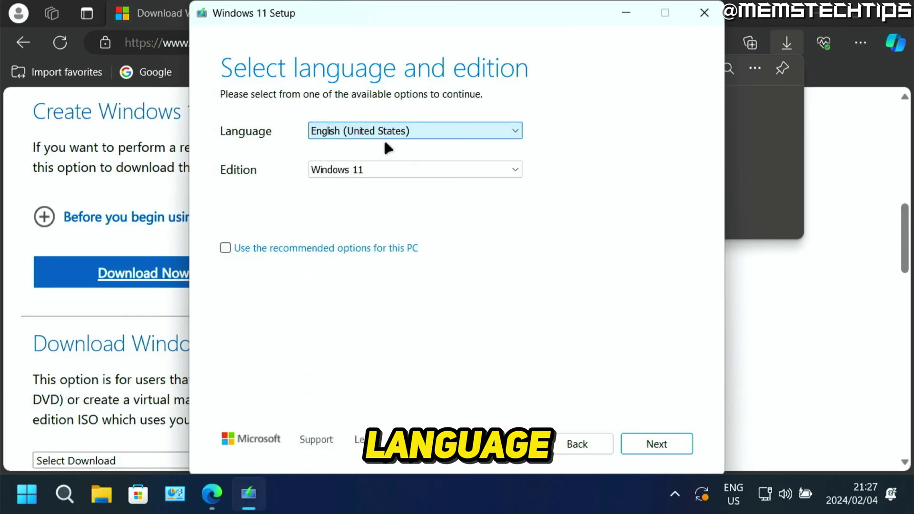
left_click(386, 172)
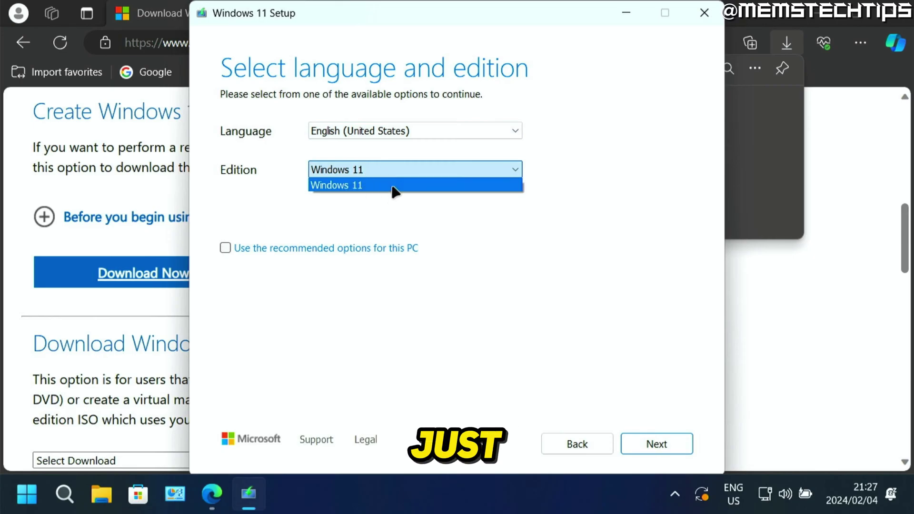
left_click(371, 185)
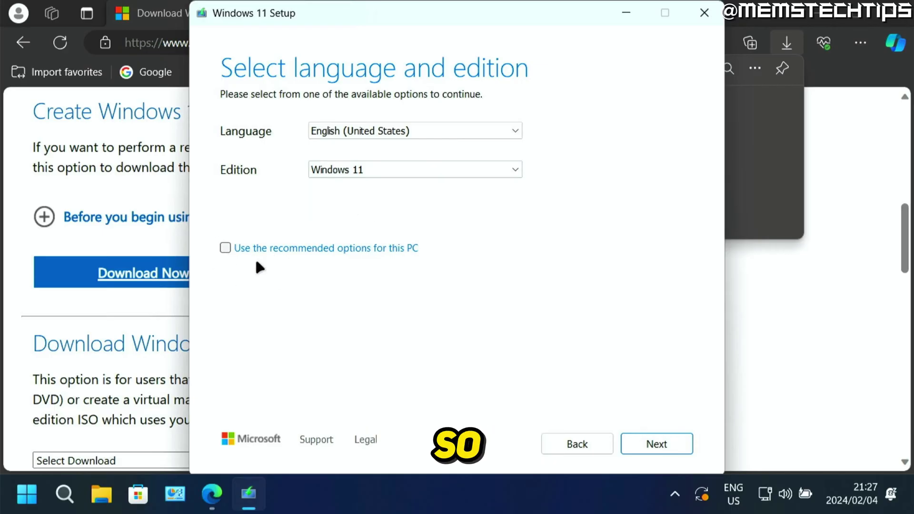
left_click(225, 248)
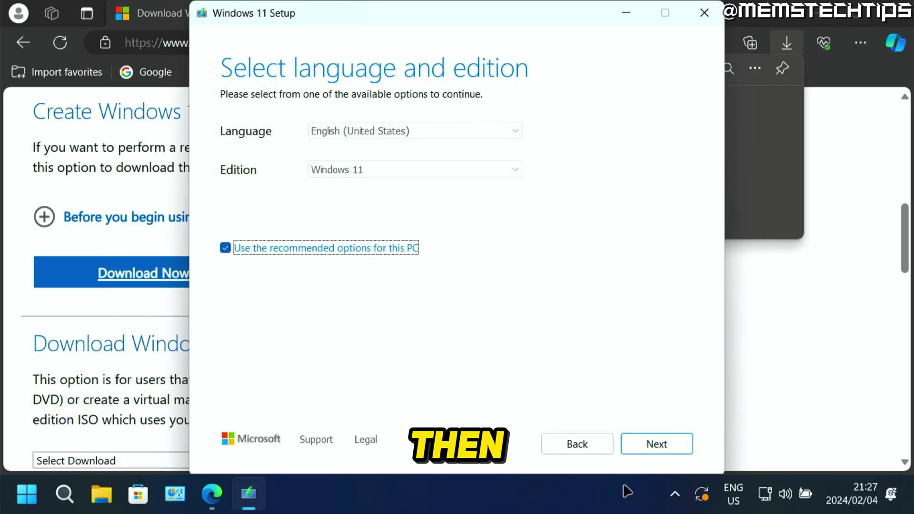
Step: Choose USB flash drive as the media and target the H: (USB) removable drive
left_click(673, 444)
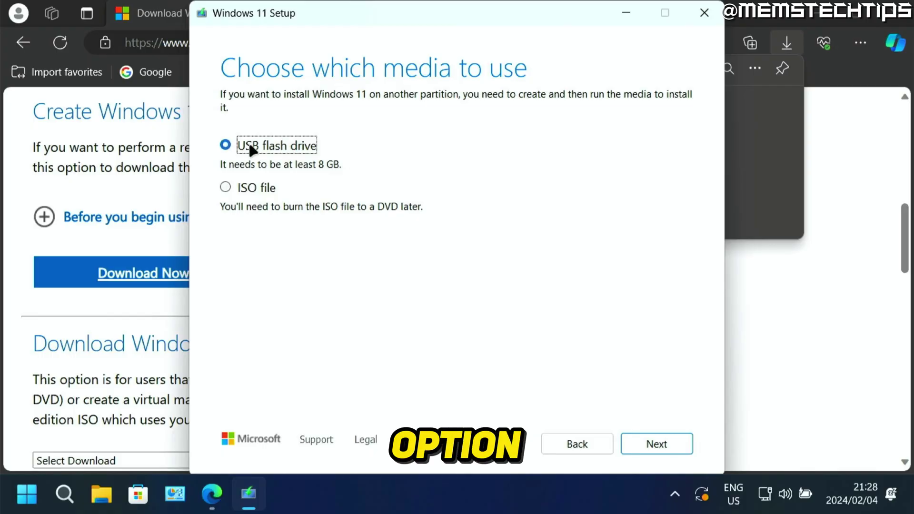
left_click(684, 438)
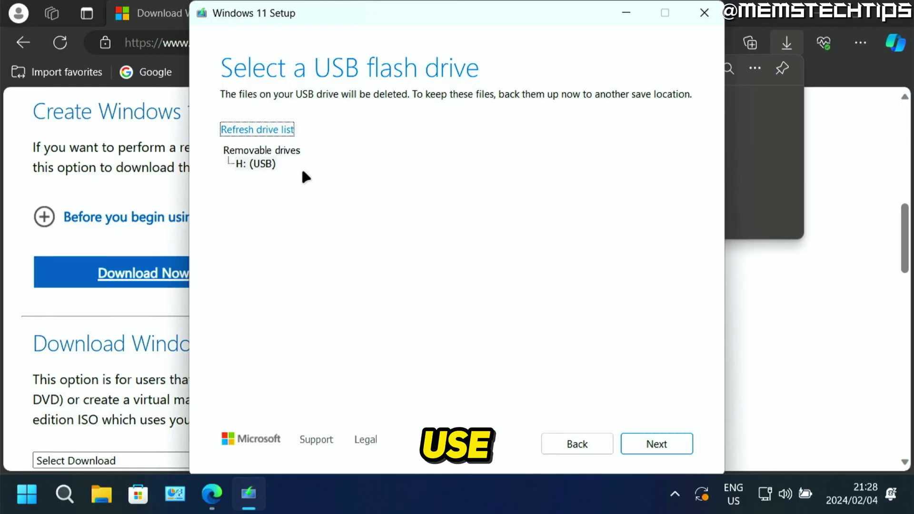
left_click(252, 164)
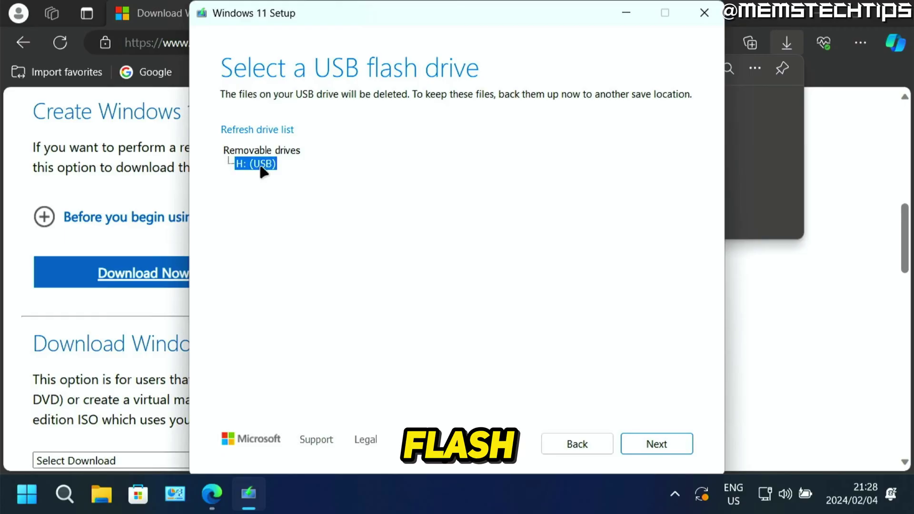
left_click(263, 136)
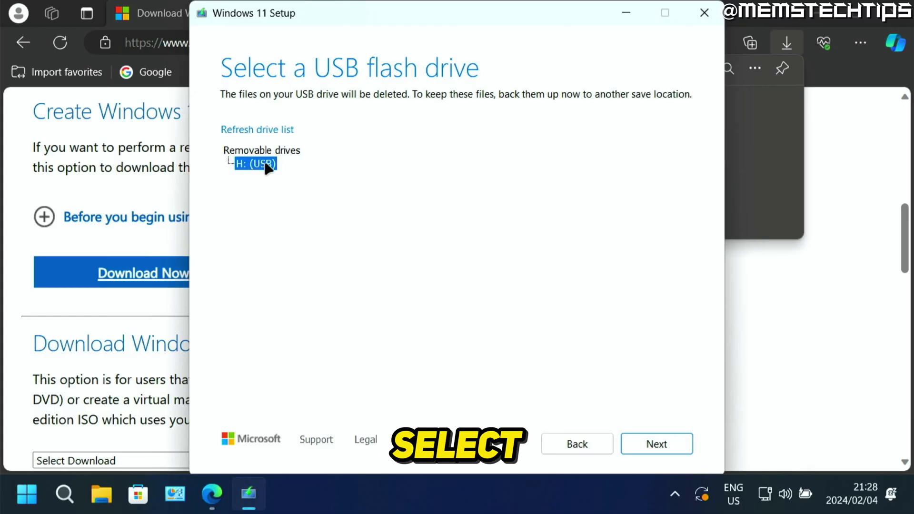
Step: Write Windows 11 to the H: USB drive, close setup when ready, and open File Explorer
left_click(676, 440)
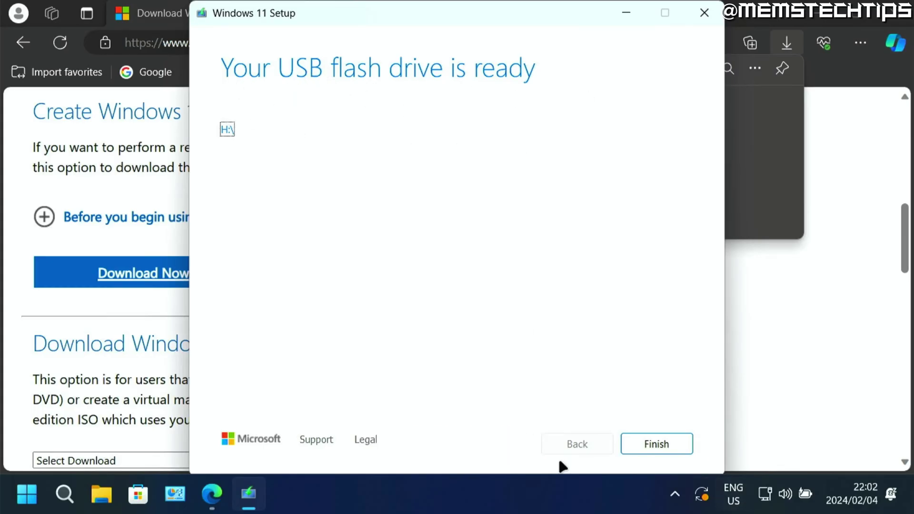
left_click(677, 445)
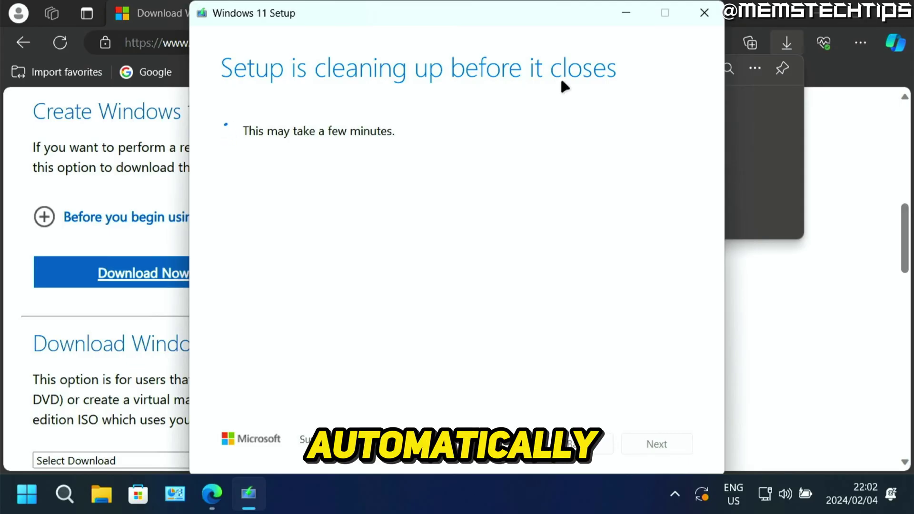
left_click(101, 495)
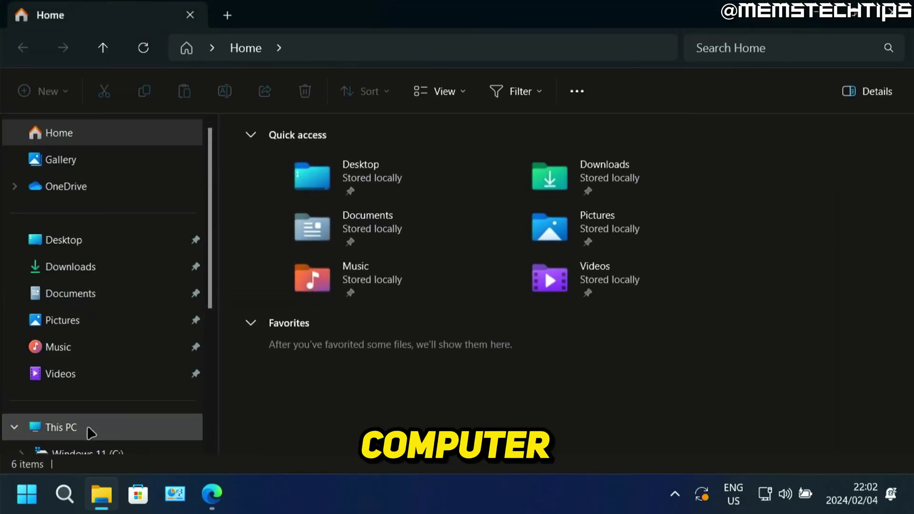
Step: Inspect the Windows setup files on ESD-USB (H:), then restart the PC
left_click(81, 429)
left_click(753, 219)
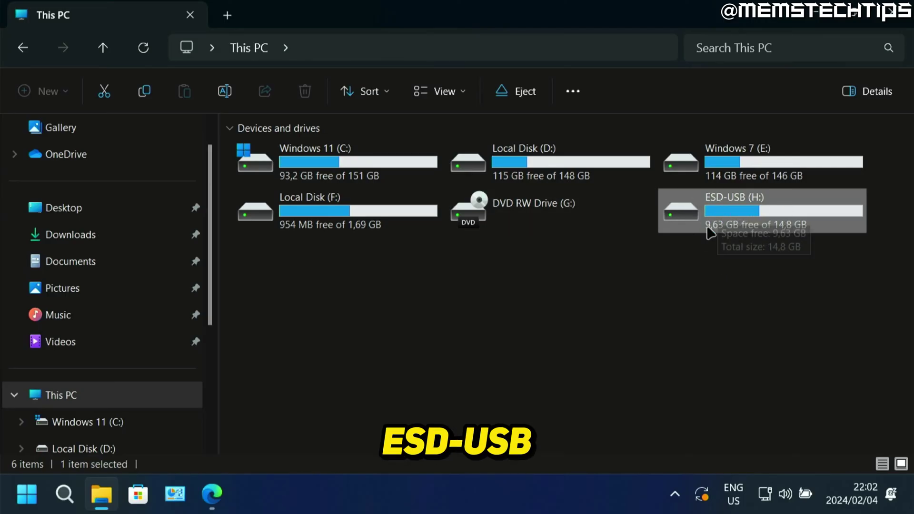
double_click(713, 206)
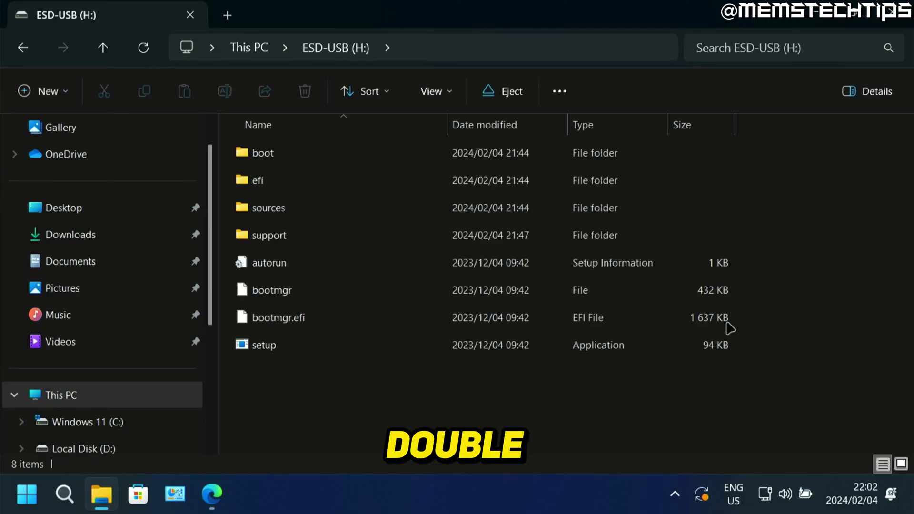
left_click_drag(265, 383, 367, 157)
left_click(316, 349)
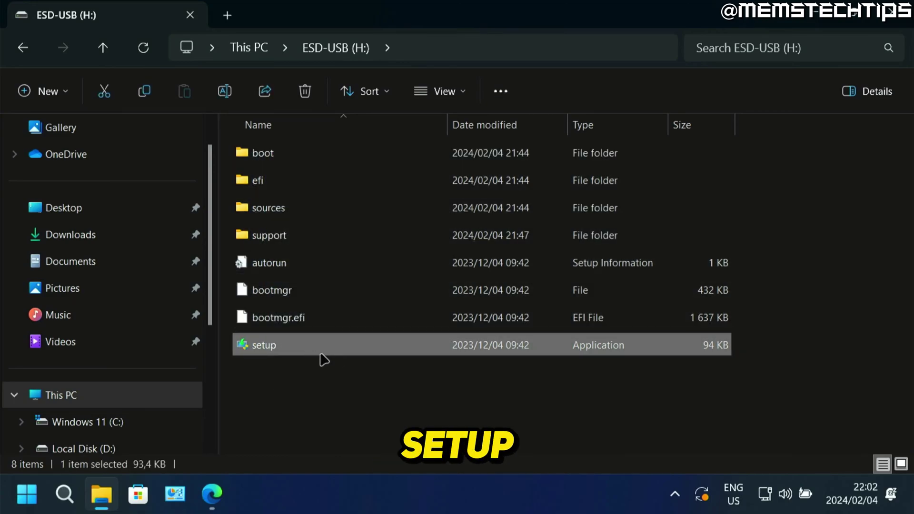
left_click(308, 386)
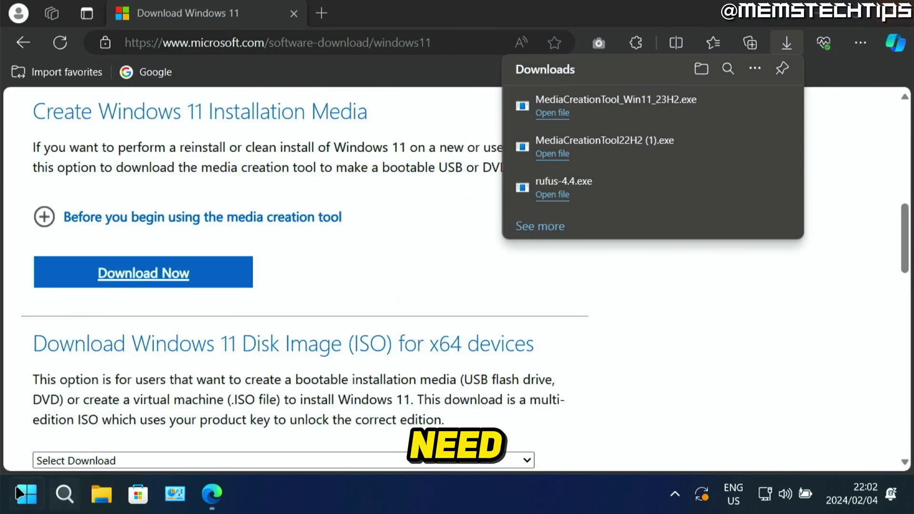
left_click(18, 497)
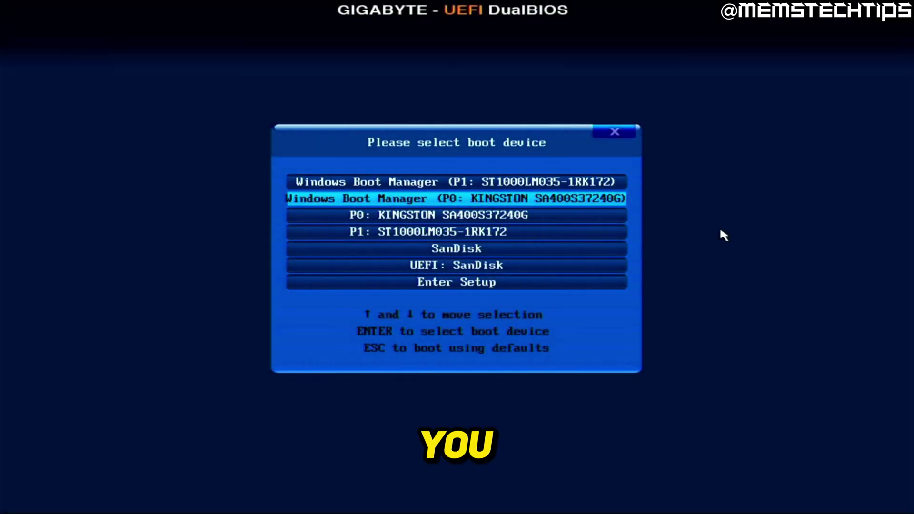
Step: Move through the boot device list and boot from the UEFI: SanDisk entry
key("Down")
key("Down")
key("Down")
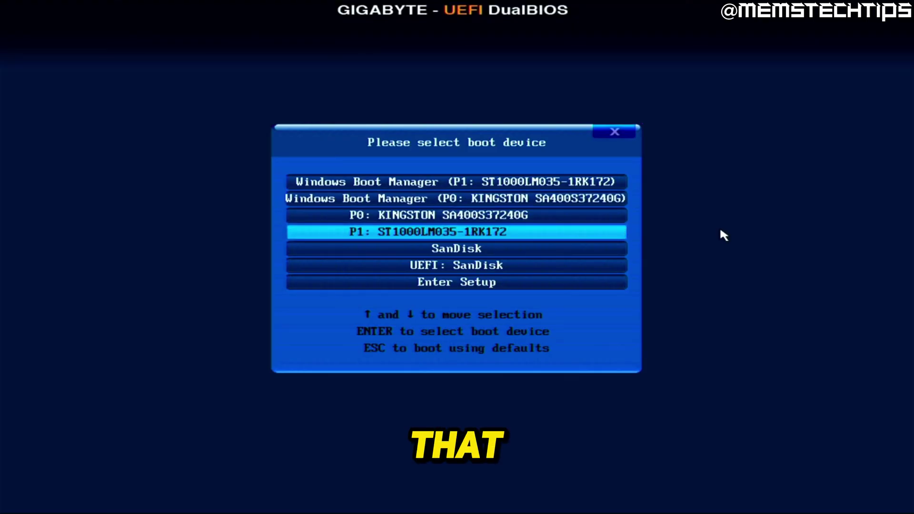
key("Down")
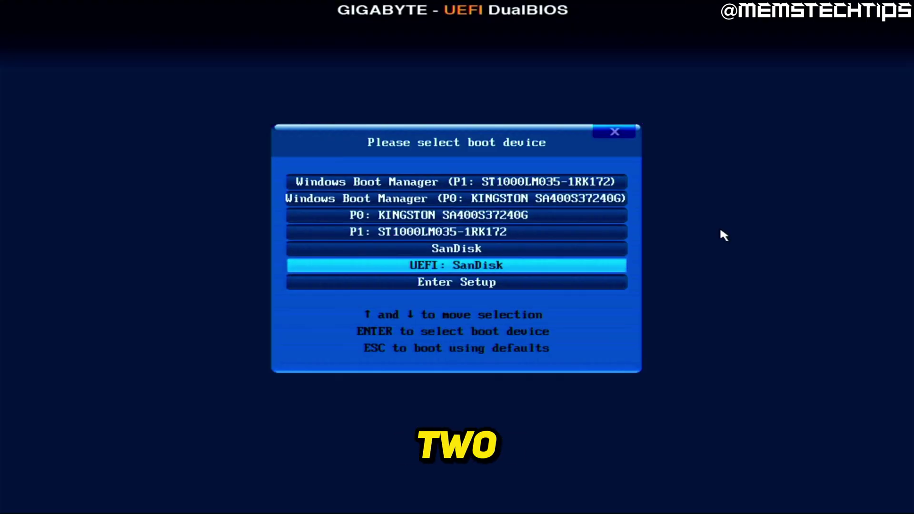
key("Up")
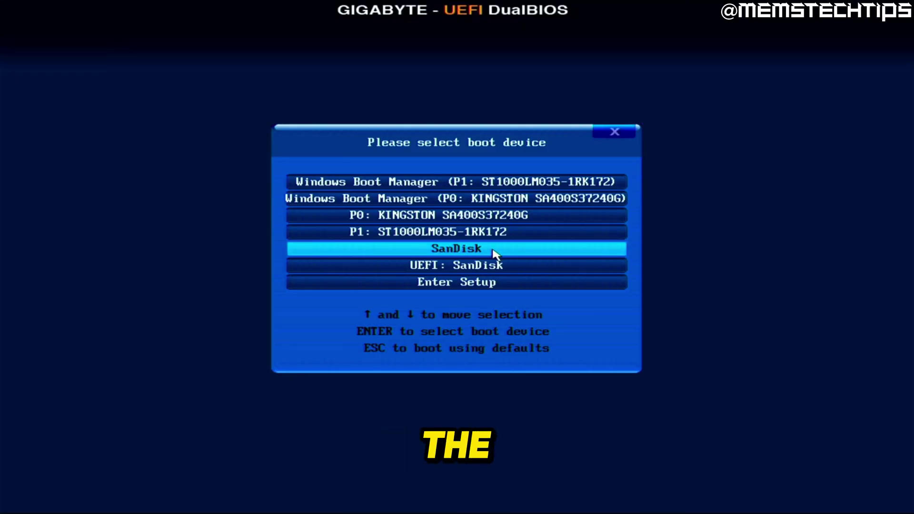
left_click(486, 267)
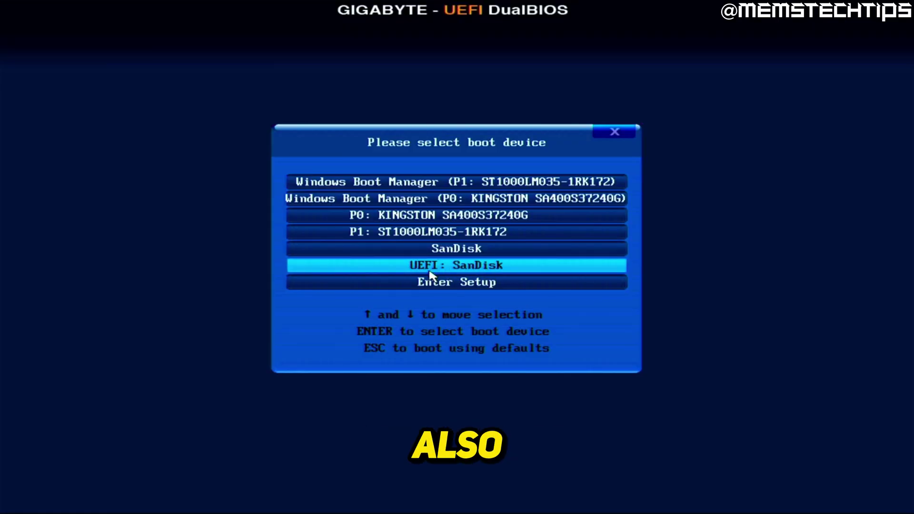